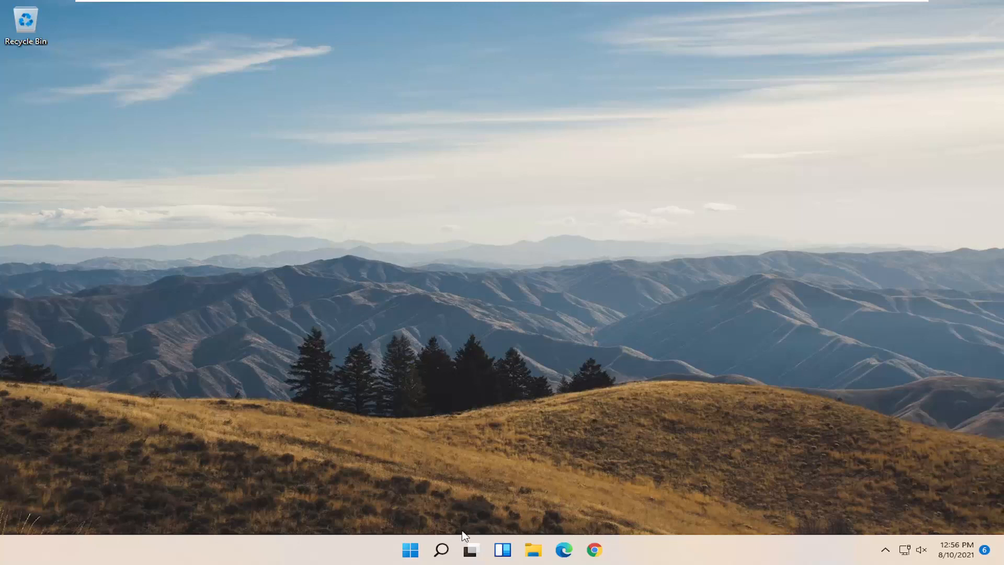
# - Launch Control Panel from Windows search, keep the large-icons view, and go to Power Options
pyautogui.click(441, 551)
pyautogui.write('cont')
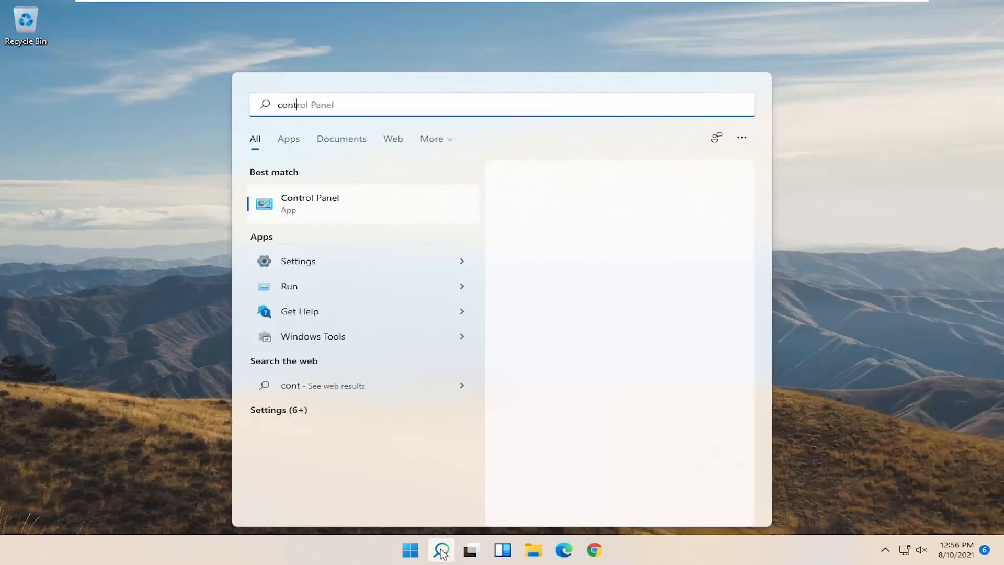
pyautogui.write('rol panel')
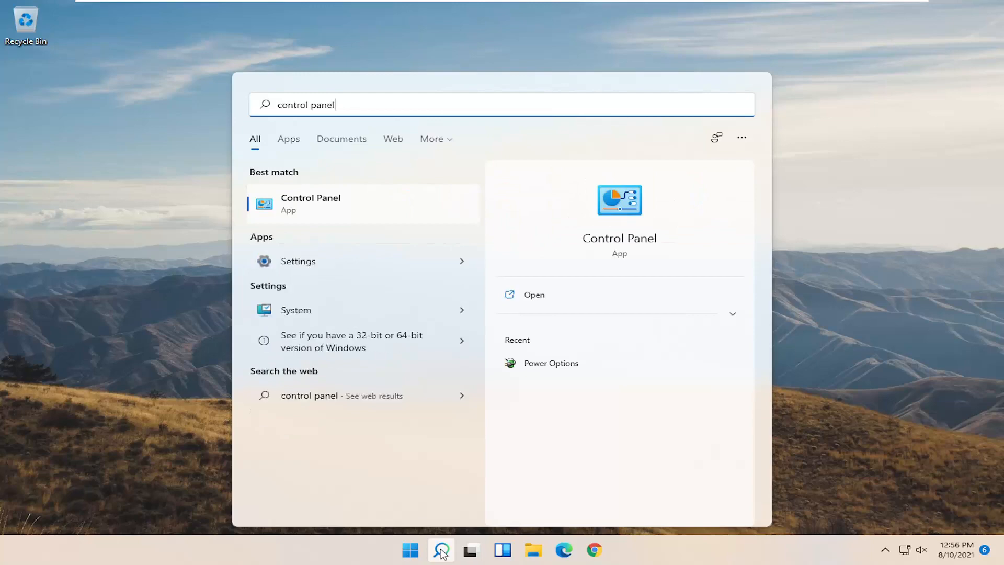
pyautogui.click(298, 206)
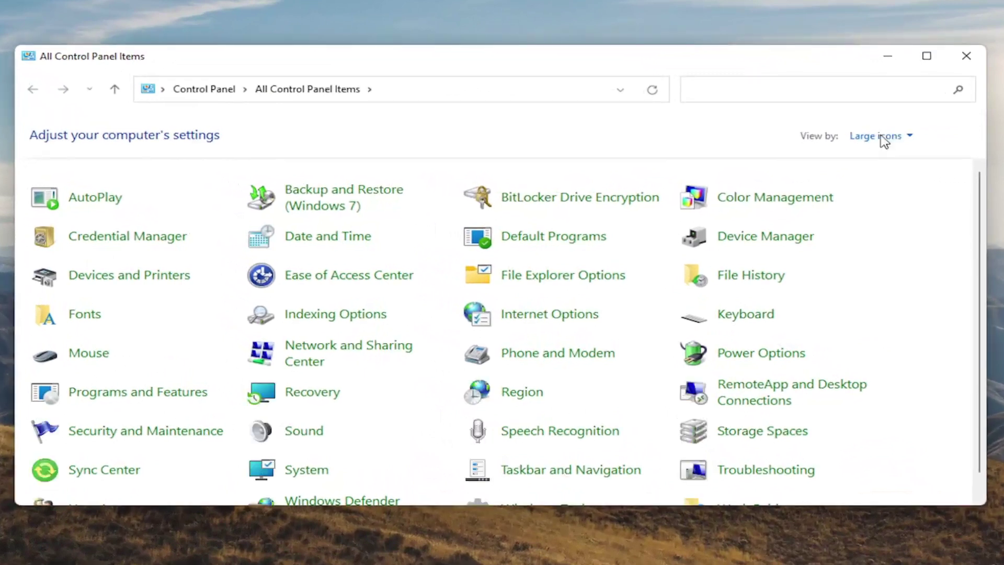
pyautogui.click(877, 137)
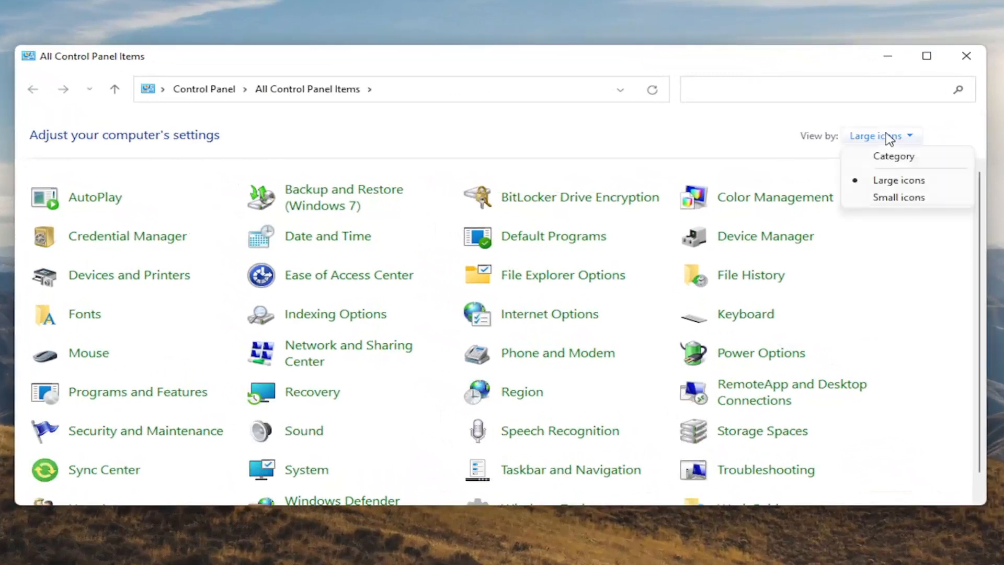
pyautogui.click(880, 182)
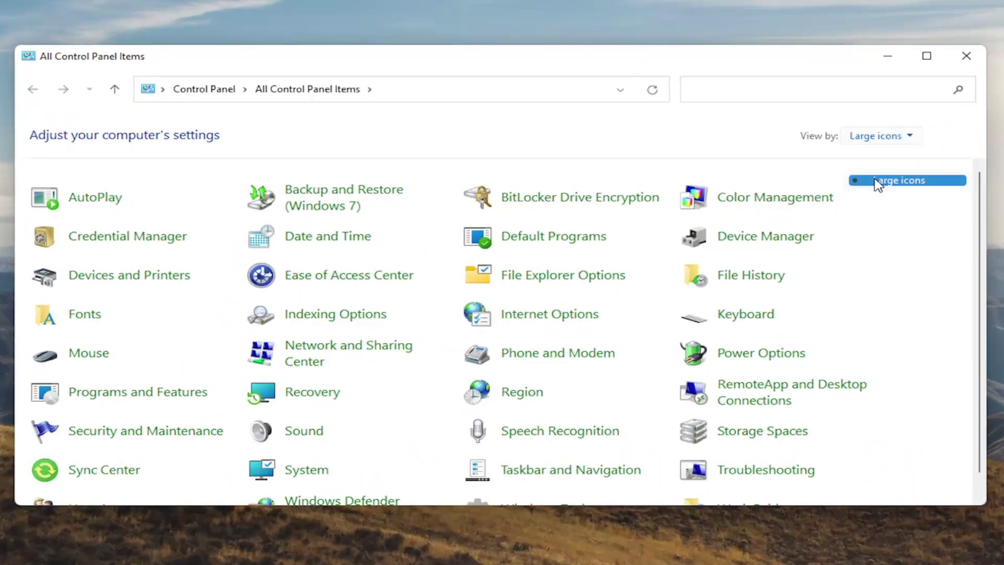
pyautogui.click(767, 357)
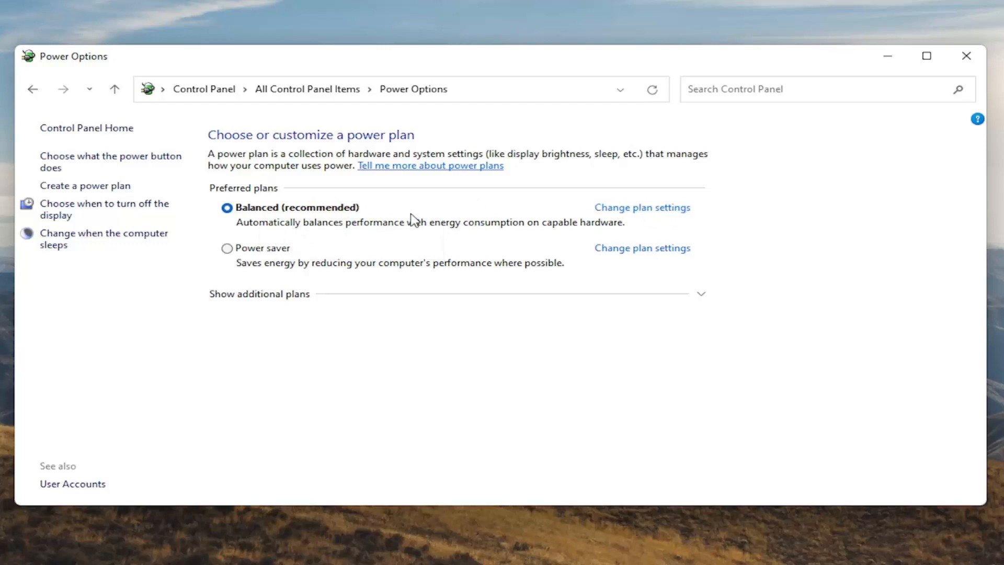
# - Edit the Balanced plan's settings and go on to its advanced power settings
pyautogui.click(666, 212)
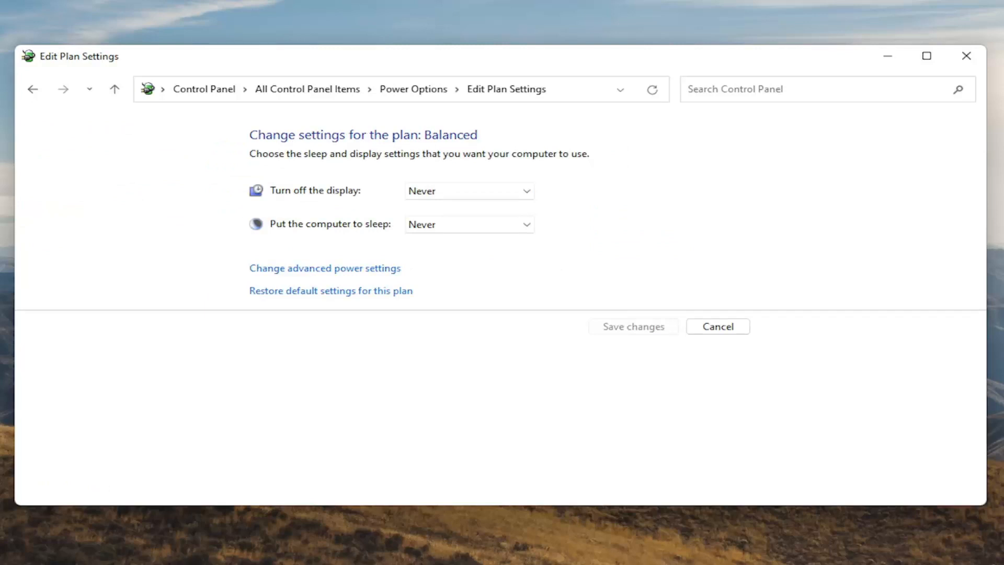
pyautogui.click(362, 276)
# - Under PCI Express, set Link State Power Management to Off and apply the change
pyautogui.moveTo(125, 7)
pyautogui.mouseDown()
pyautogui.moveTo(315, 54)
pyautogui.moveTo(344, 74)
pyautogui.mouseUp()
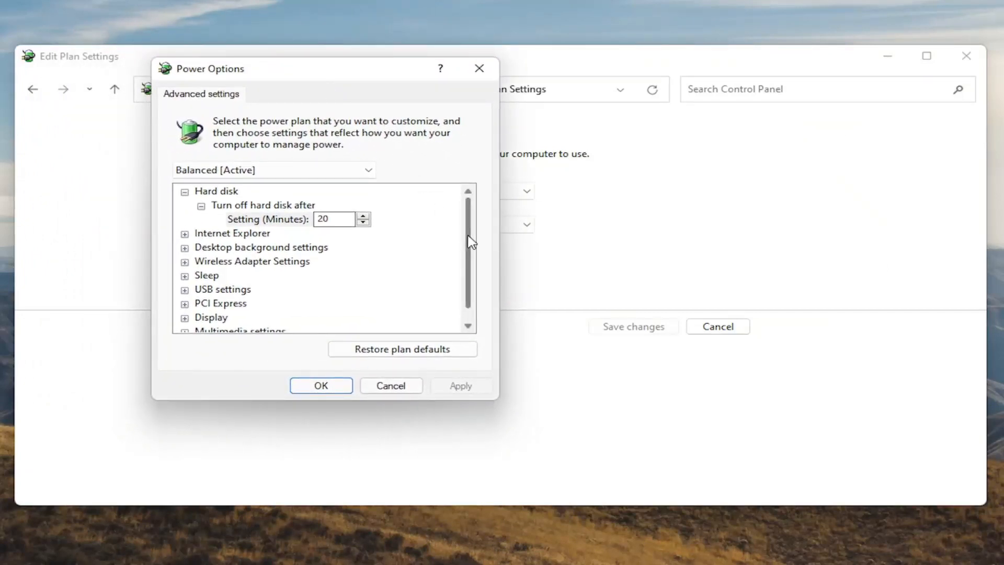
pyautogui.scroll(-1, 471, 240)
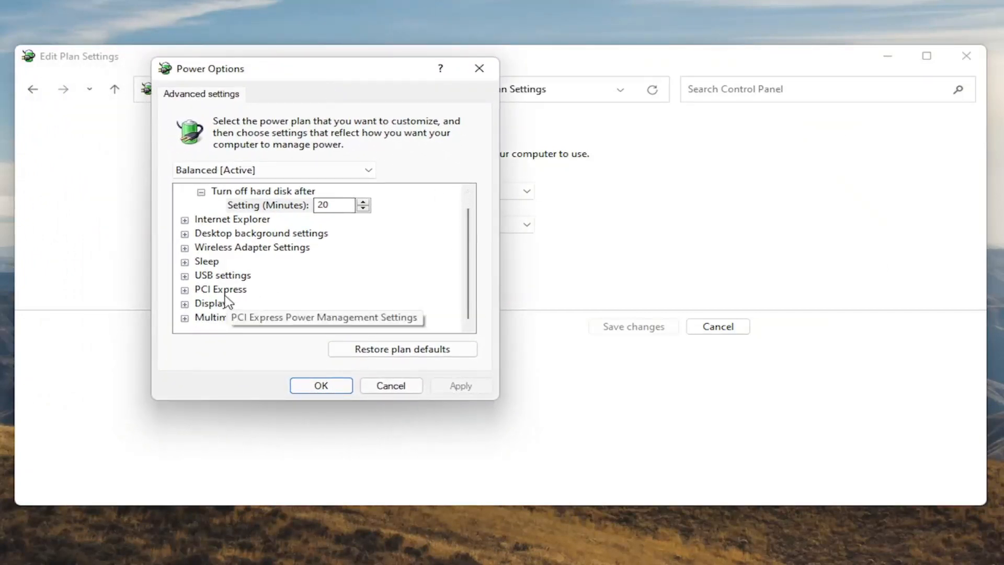
pyautogui.click(184, 290)
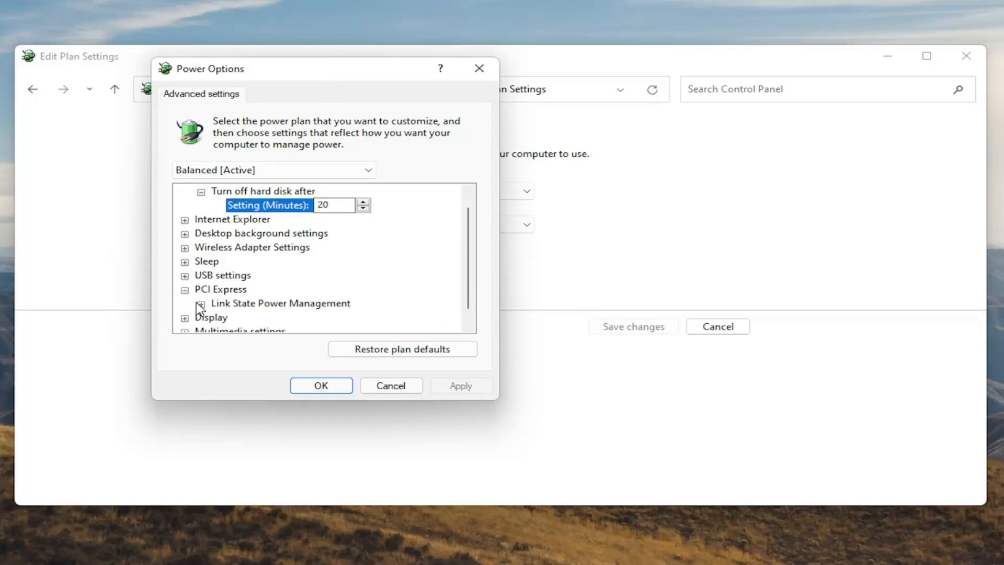
pyautogui.click(202, 303)
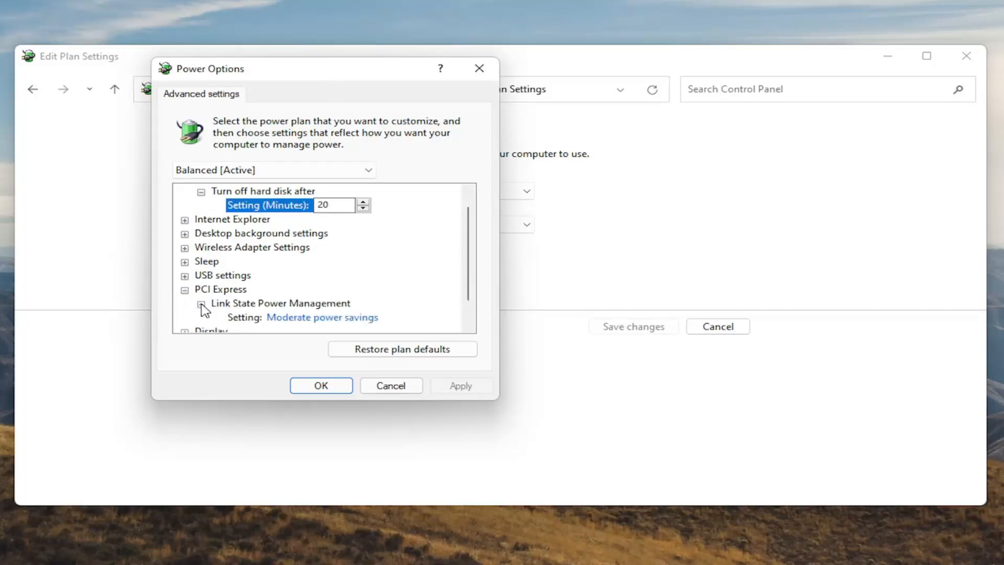
pyautogui.click(309, 318)
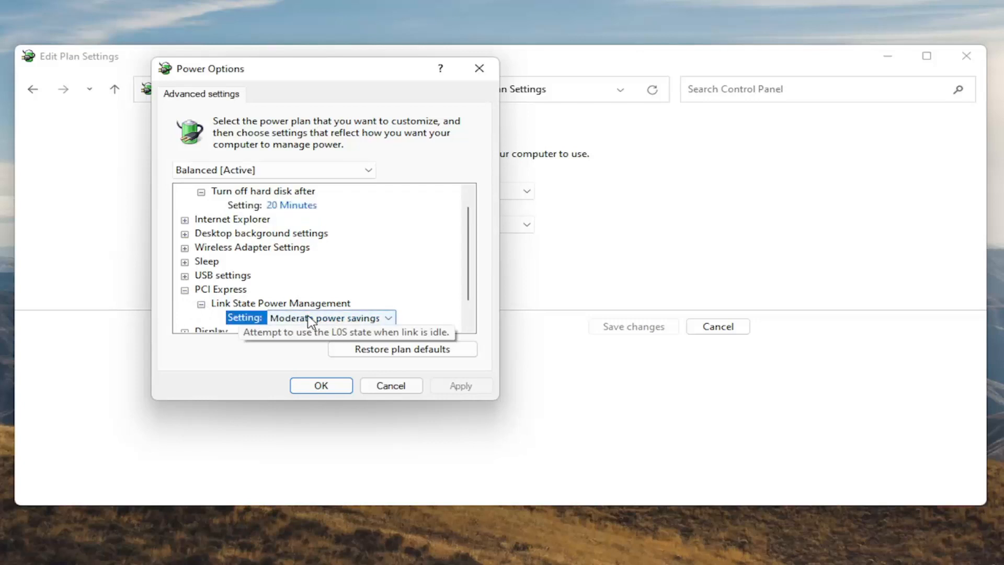
pyautogui.click(310, 319)
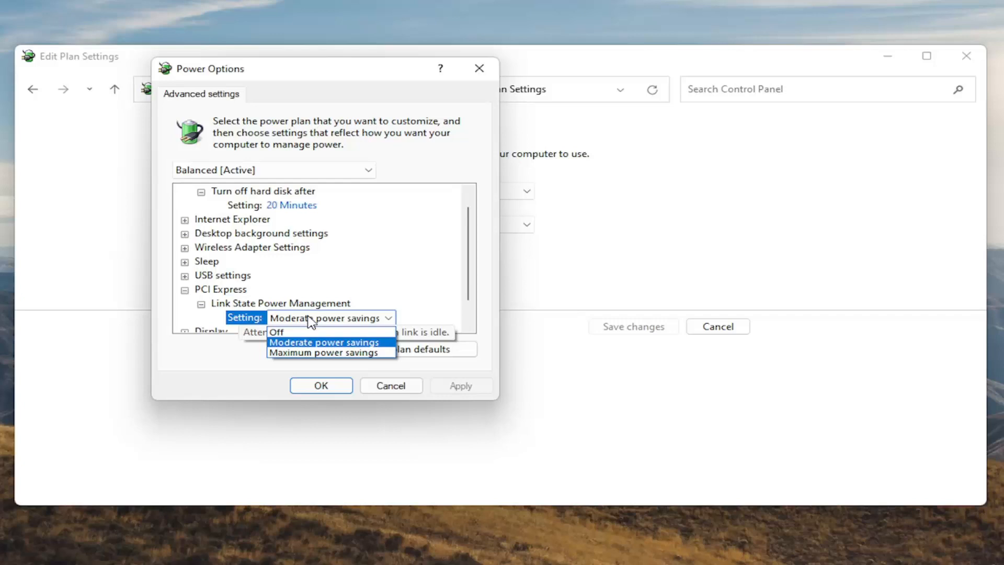
pyautogui.click(310, 332)
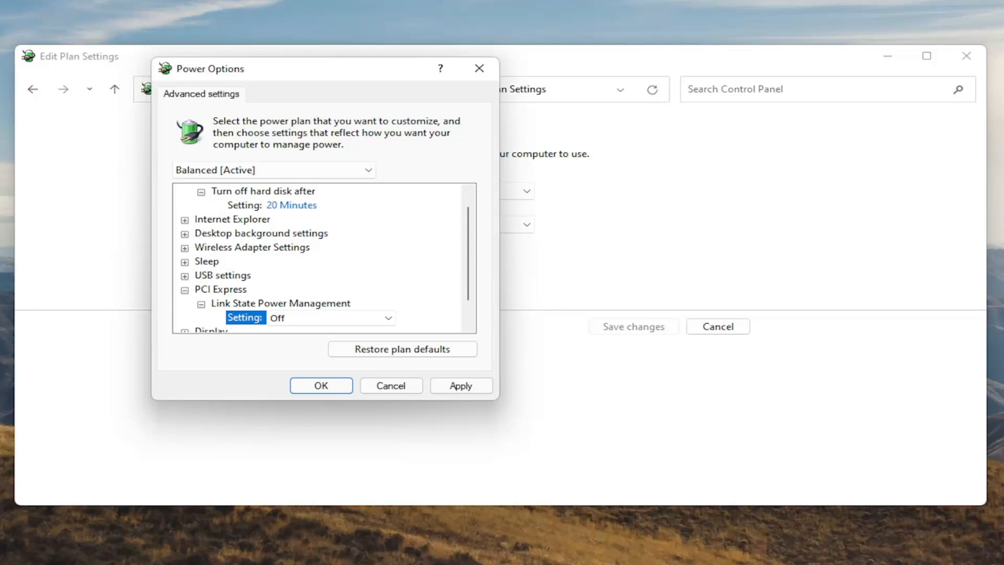
pyautogui.click(462, 386)
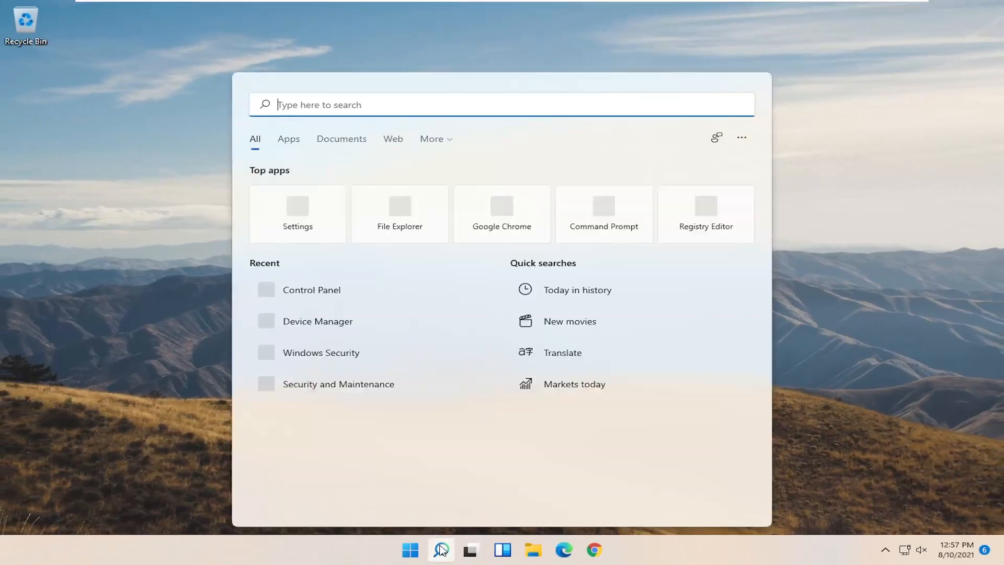
pyautogui.write('cmd')
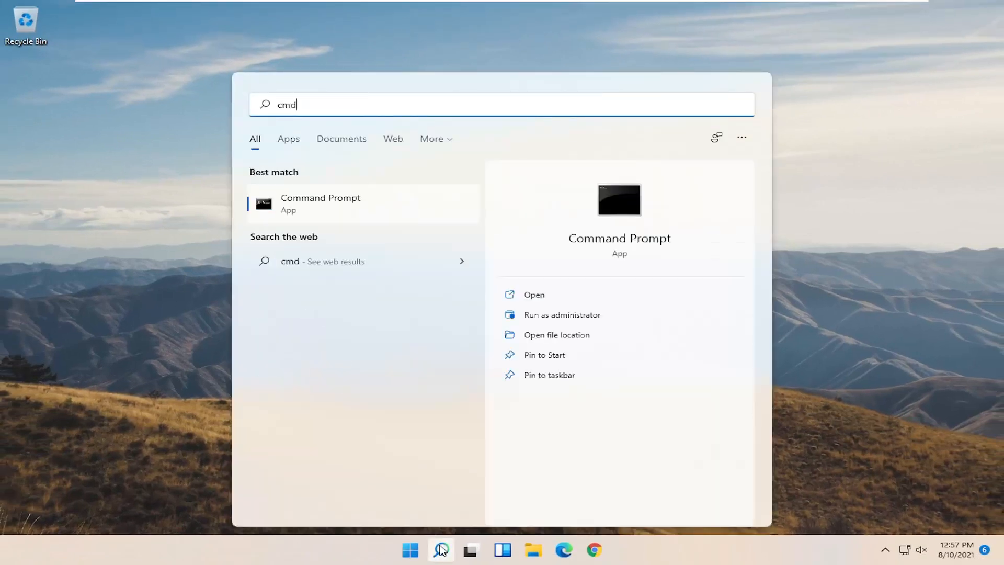
# - Run Command Prompt as administrator from the search results and approve the UAC prompt
pyautogui.rightClick(297, 211)
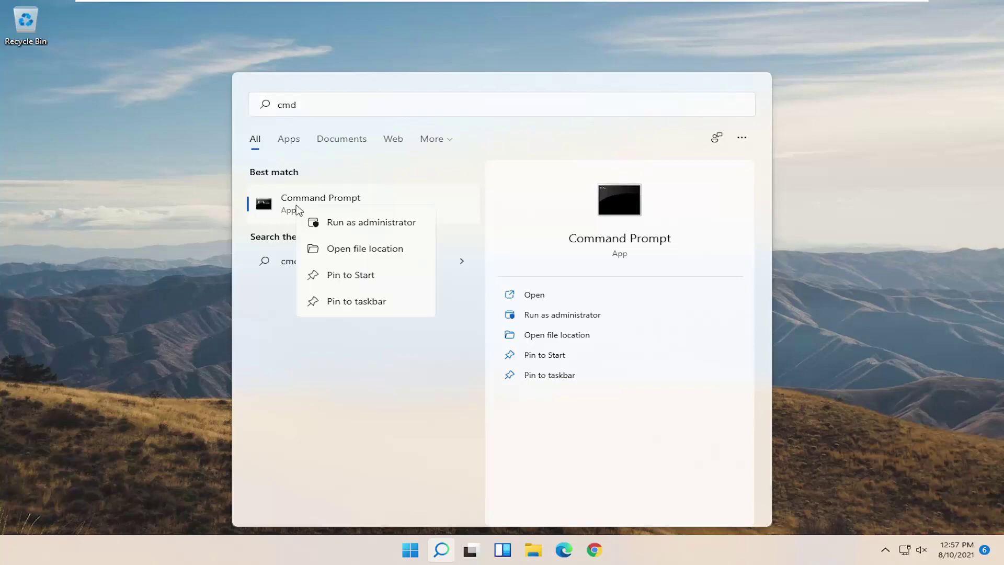
pyautogui.click(333, 226)
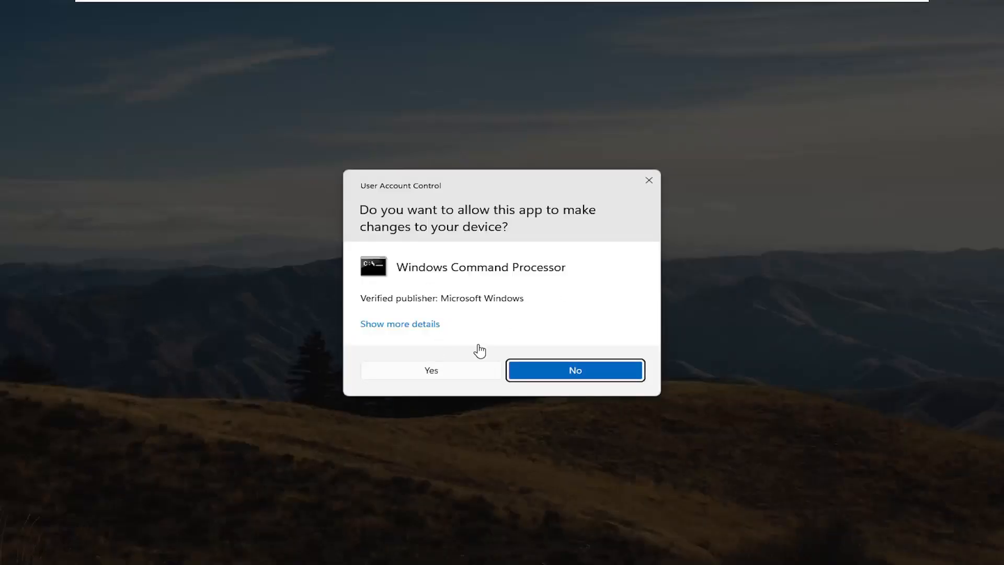
pyautogui.click(431, 370)
pyautogui.moveTo(310, 61); pyautogui.dragTo(402, 84)
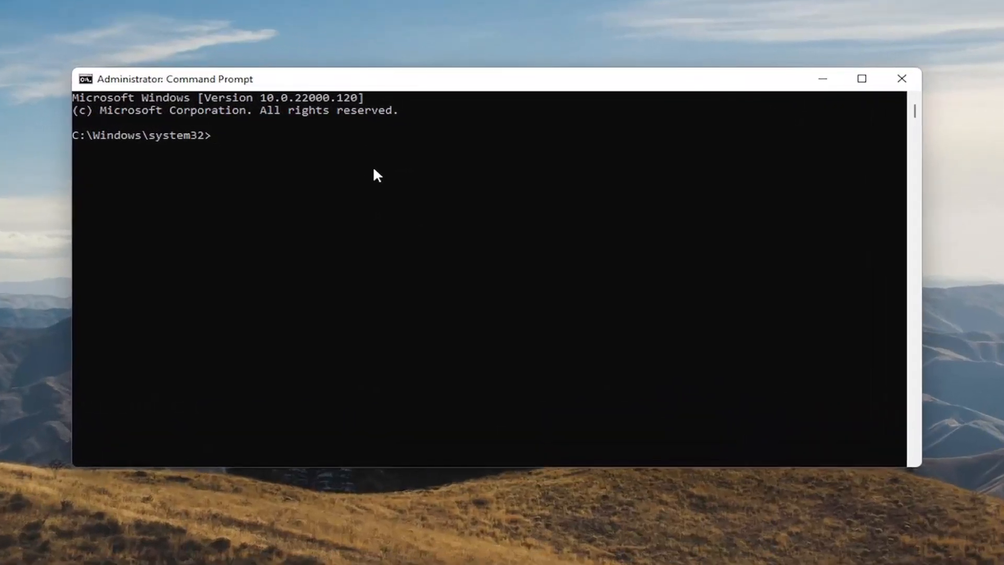
pyautogui.write('pow')
pyautogui.write('ercfg')
pyautogui.write(' -h')
pyautogui.write(' off')
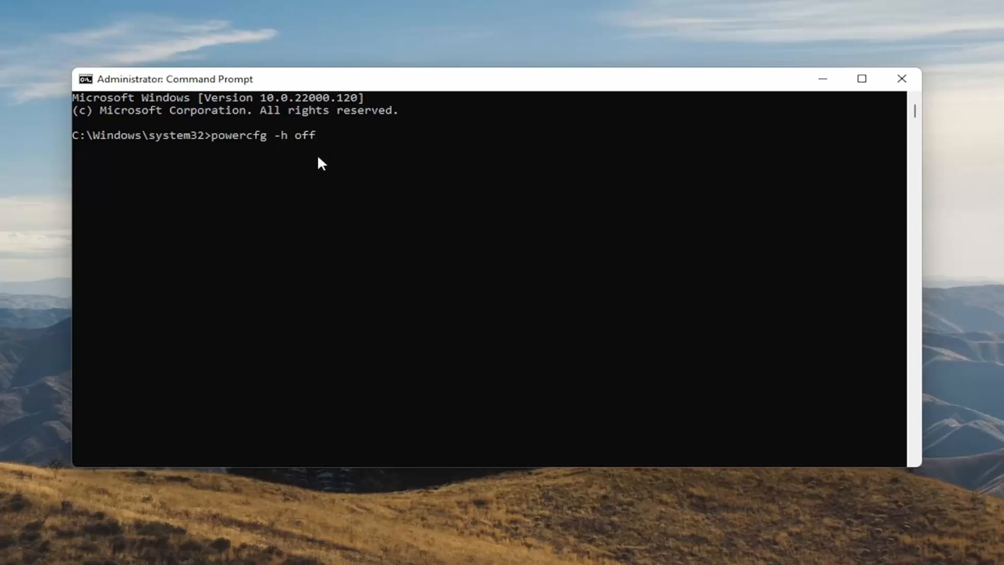
# - Run powercfg -h off to disable hibernation
pyautogui.press('Return')
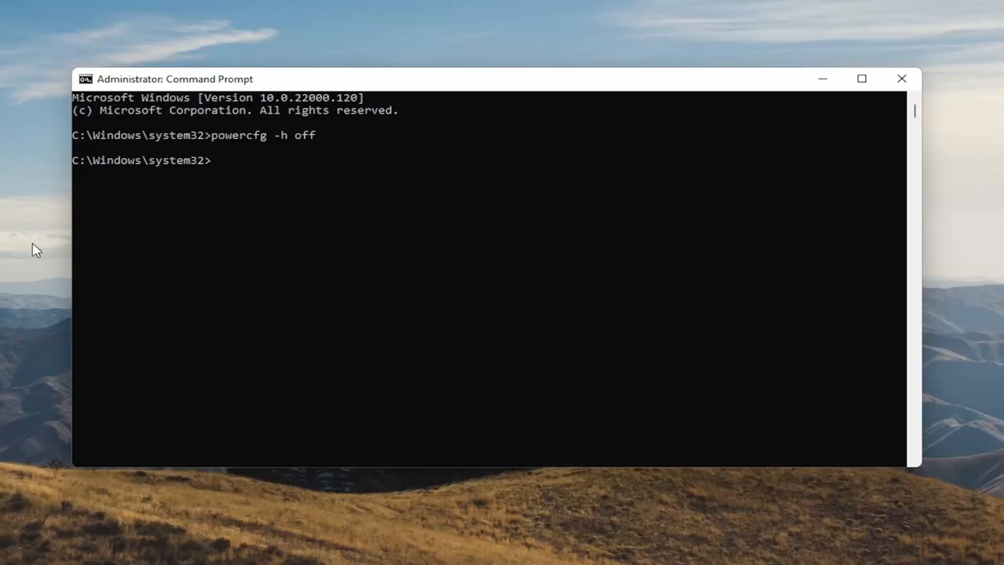
pyautogui.write('sfc /s')
pyautogui.write('cannow')
# - Run sfc /scannow and let the verification reach 100% with no integrity violations
pyautogui.press('Return')
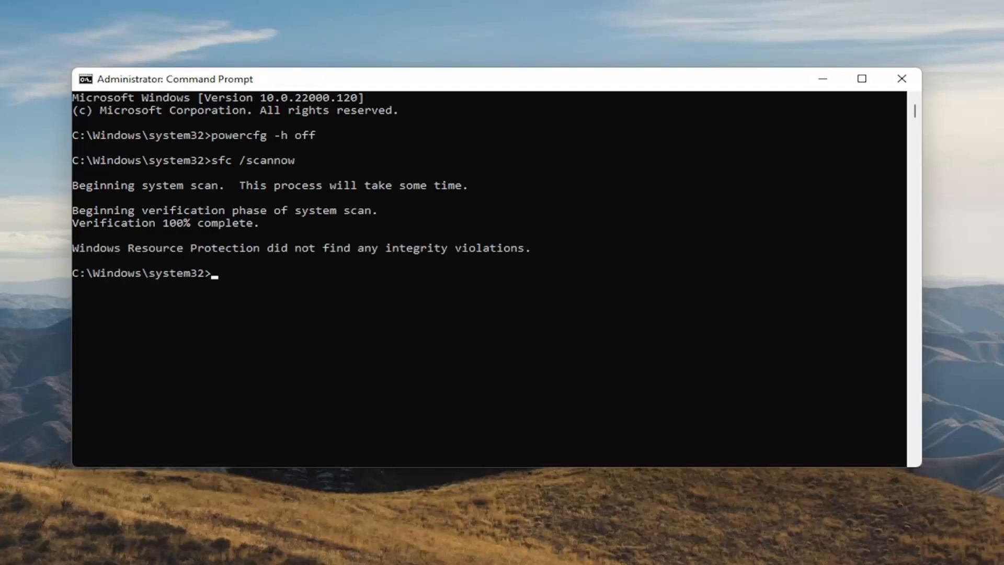
# - Close the administrator Command Prompt window, leaving the desktop clear
pyautogui.click(902, 78)
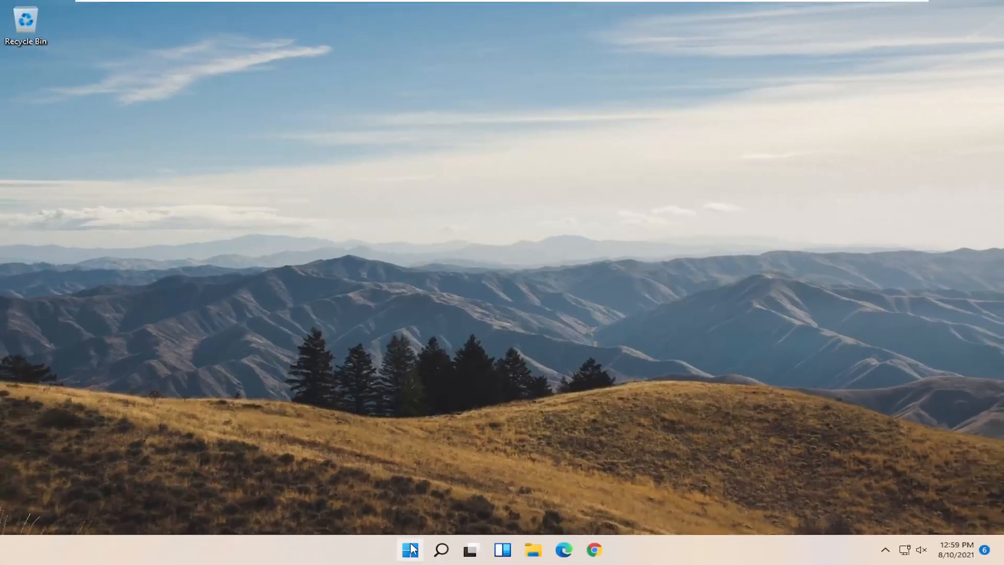